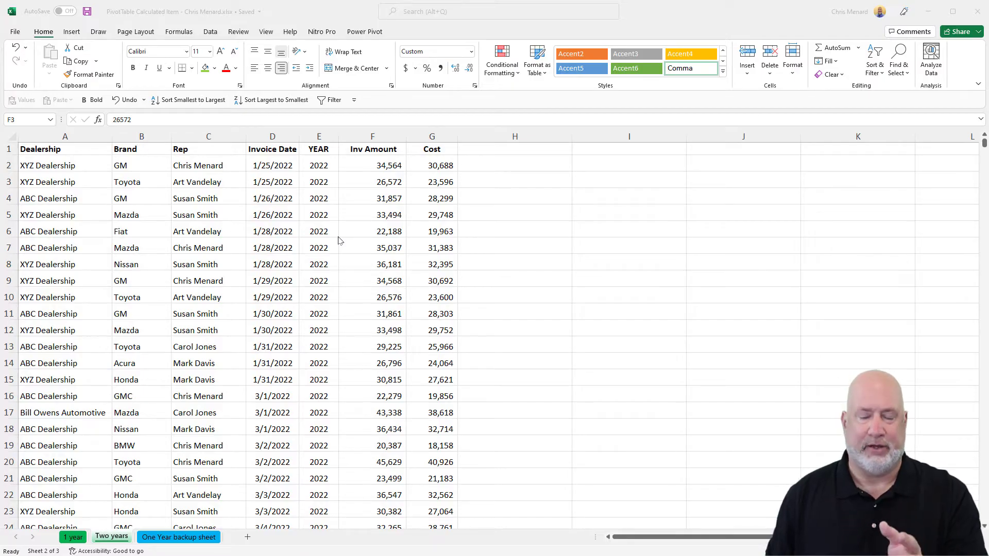
Step: Select cell F2 in the Two years invoice data and bring up the Insert ribbon commands
click(360, 165)
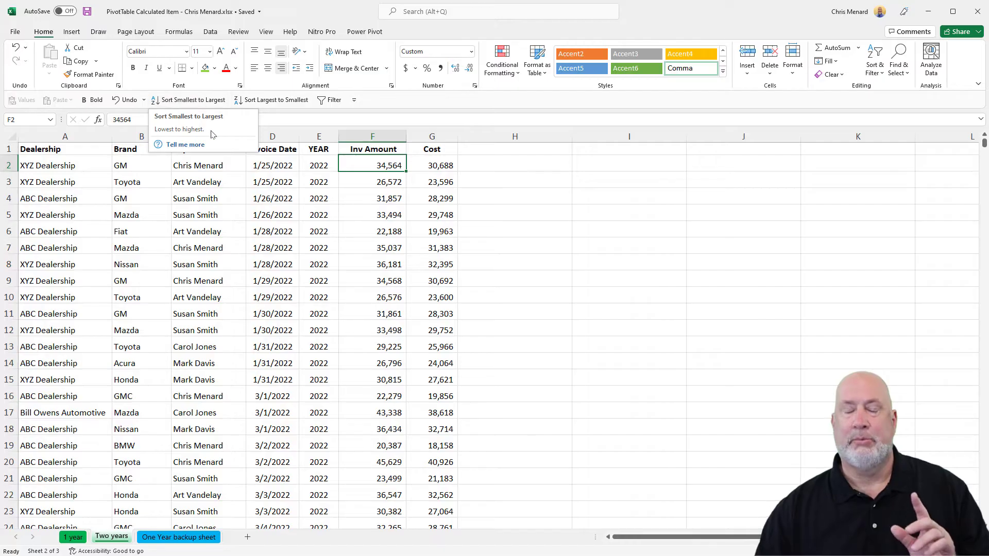
click(72, 32)
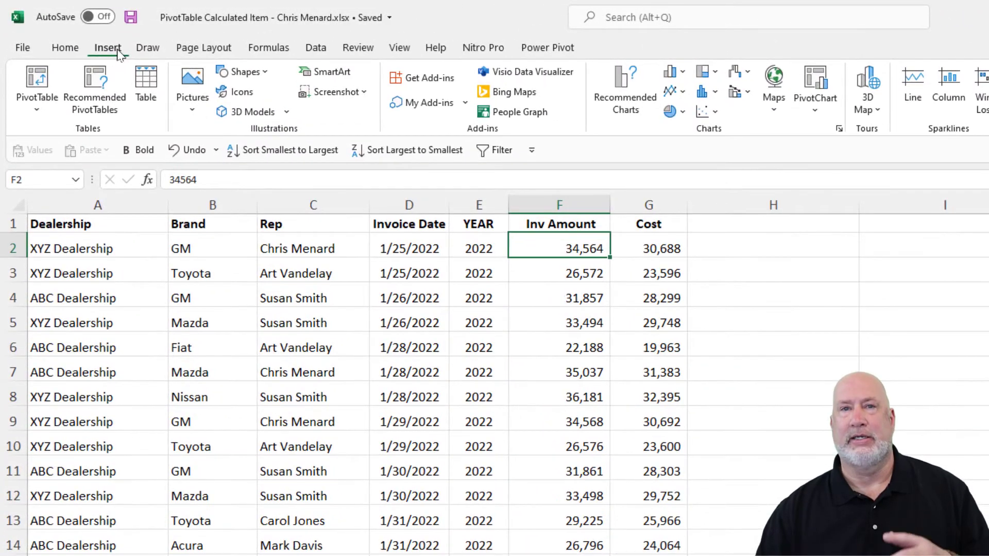
Step: Insert an empty PivotTable from A1:G1000 at cell I4 on the existing Two years sheet
click(37, 82)
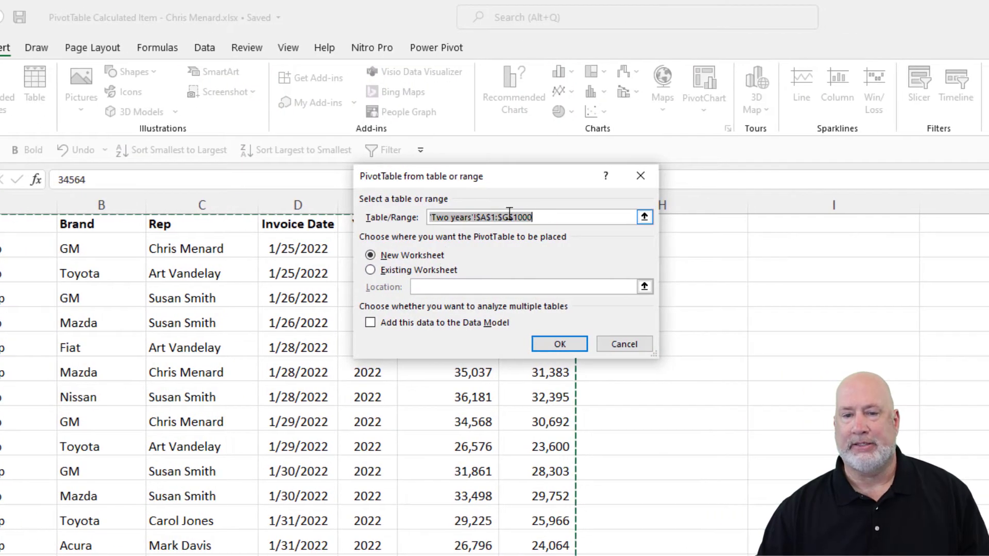
click(396, 271)
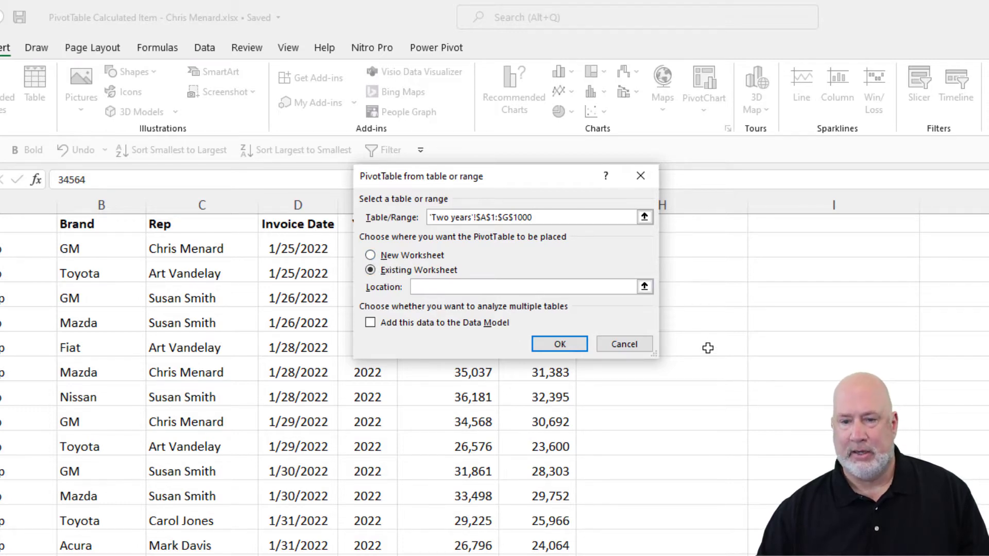
click(756, 296)
click(566, 352)
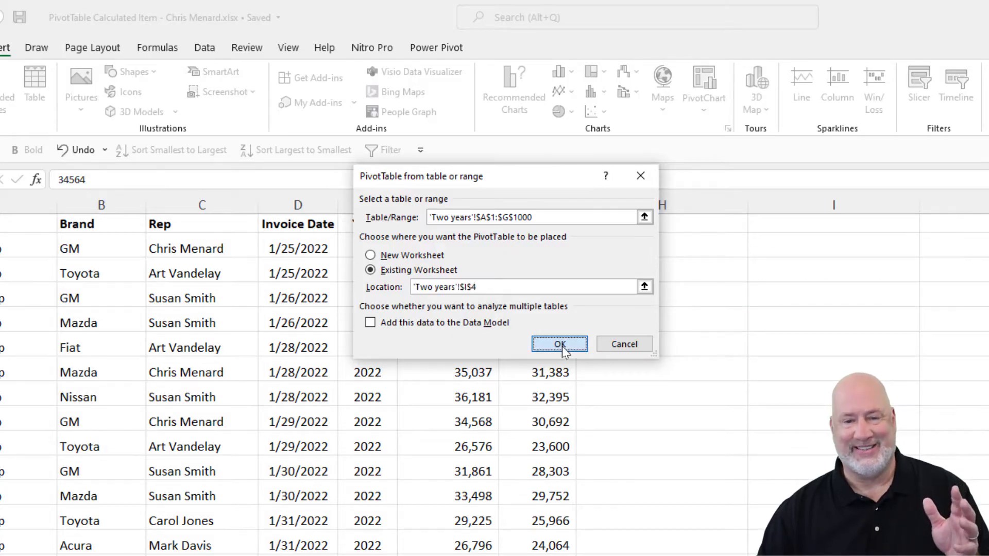
click(560, 344)
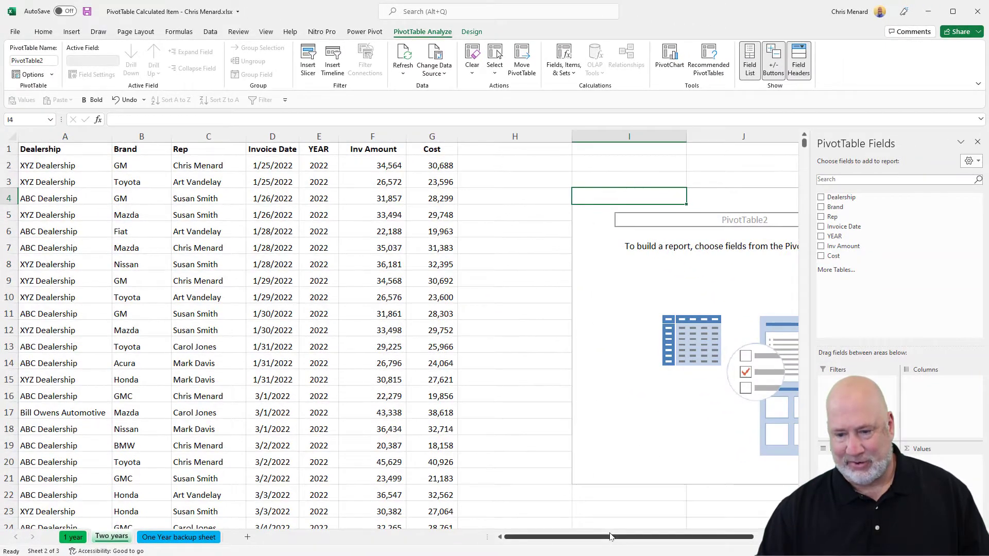
Step: Put Brand with YEAR beneath it in Rows, and Sum of Inv Amount in Values
drag(613, 537, 677, 540)
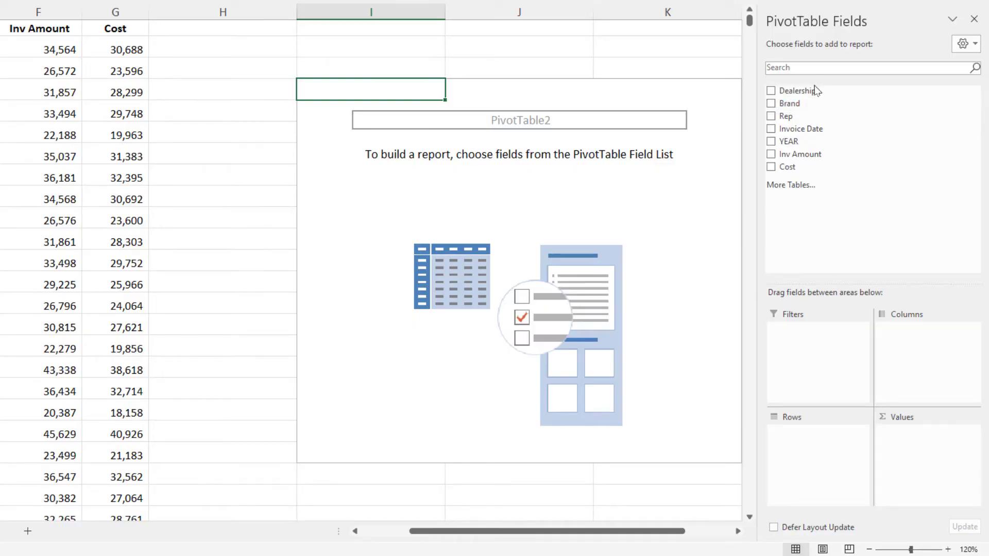
click(771, 105)
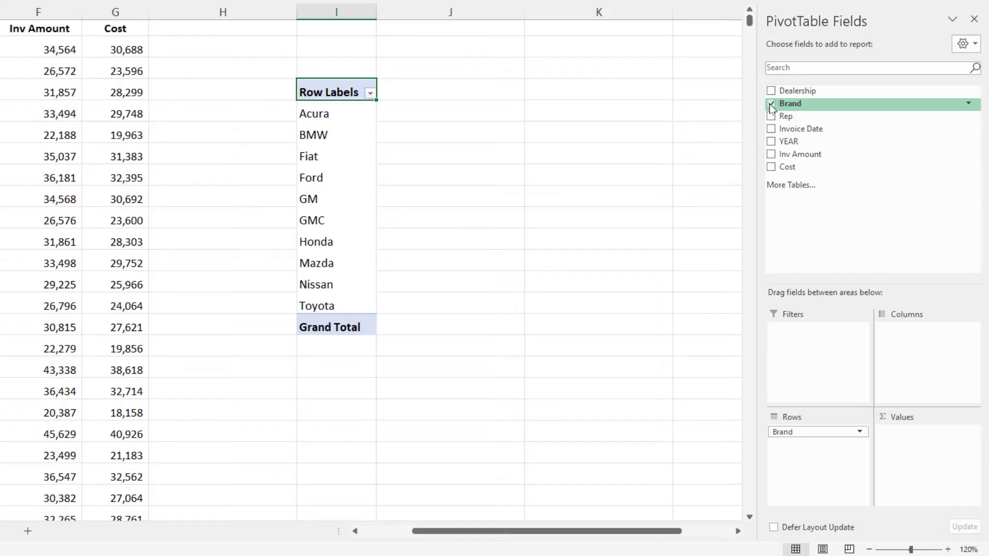
click(772, 143)
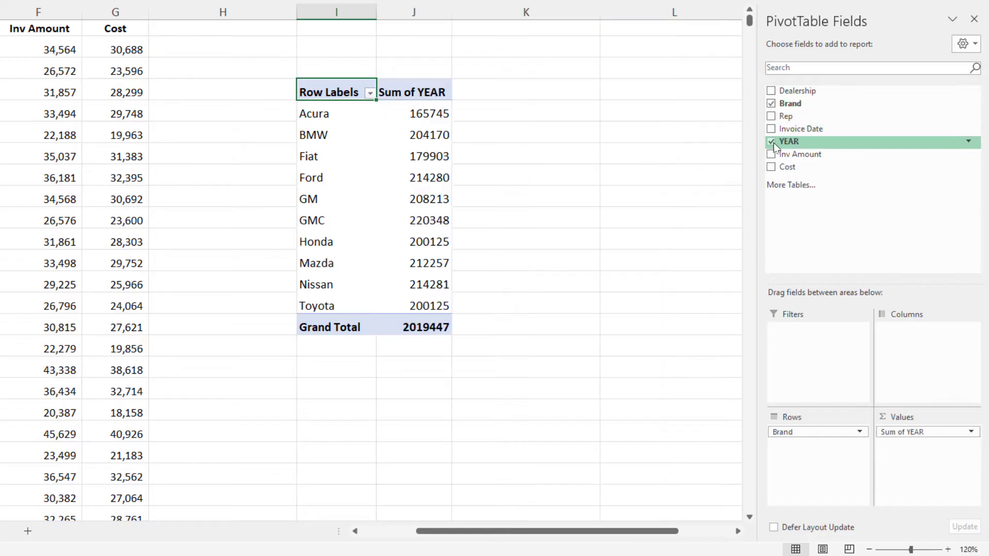
drag(774, 147, 826, 157)
drag(916, 435, 829, 460)
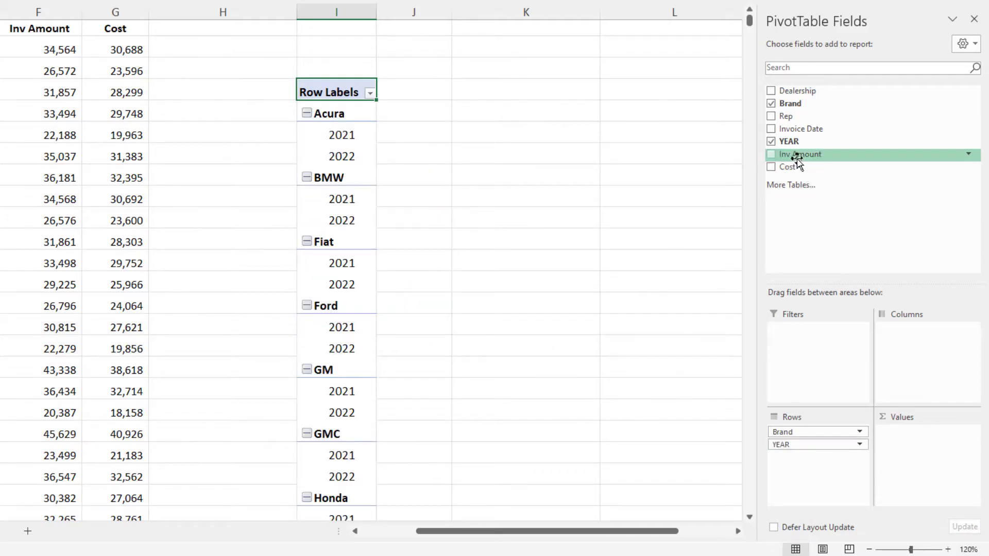
drag(797, 157, 907, 446)
drag(672, 534, 711, 536)
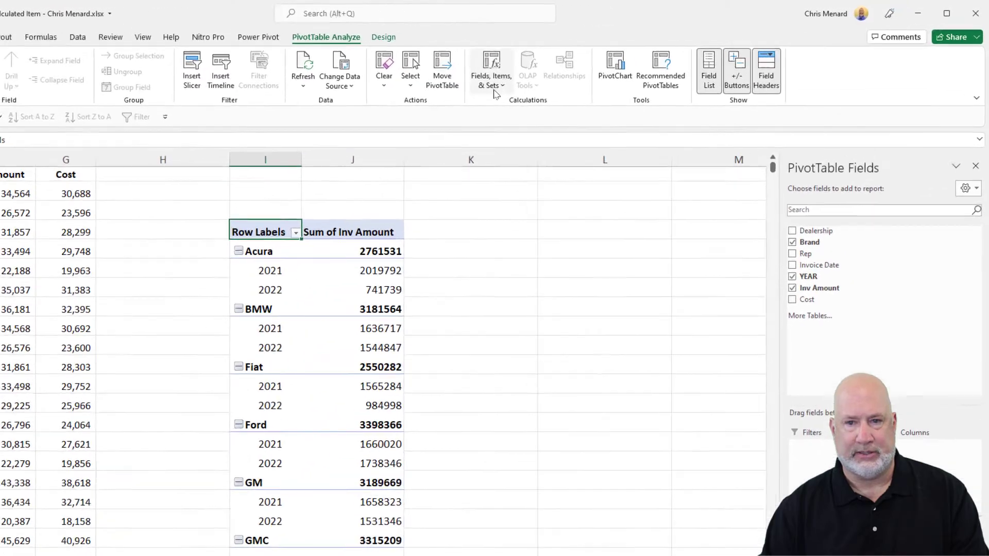
Step: Format the invoice amount values as Number with 0 decimal places and a 1000 separator
click(493, 91)
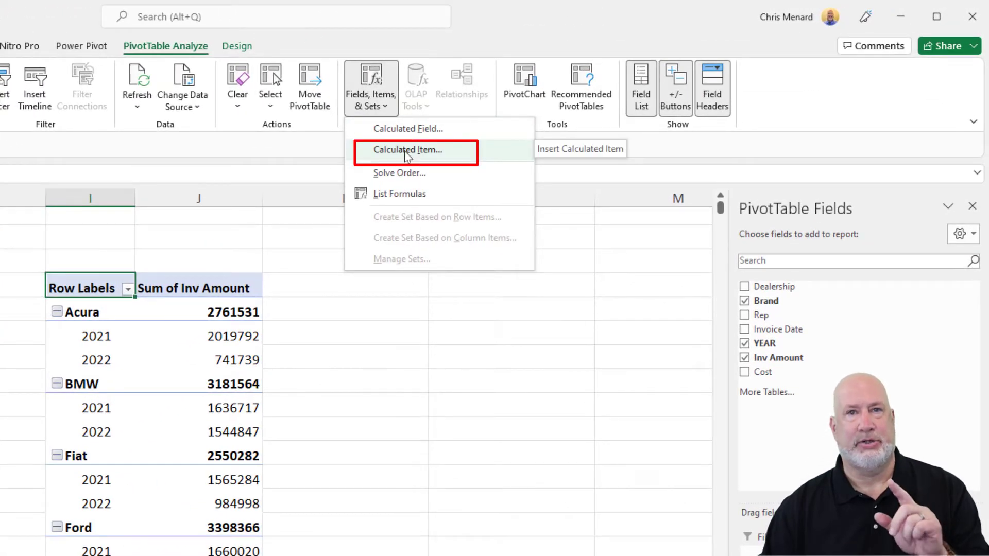
click(229, 315)
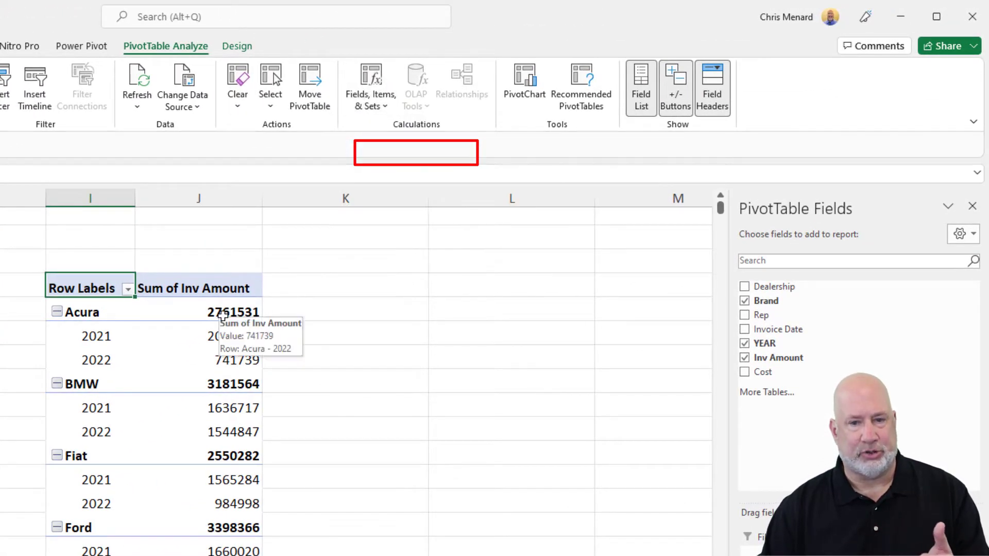
click(211, 312)
right_click(212, 312)
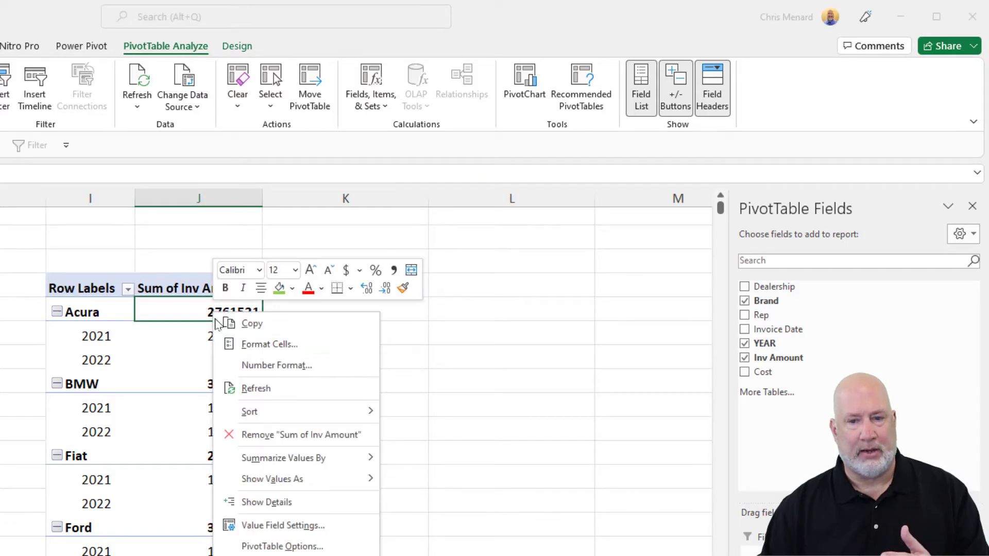
click(253, 366)
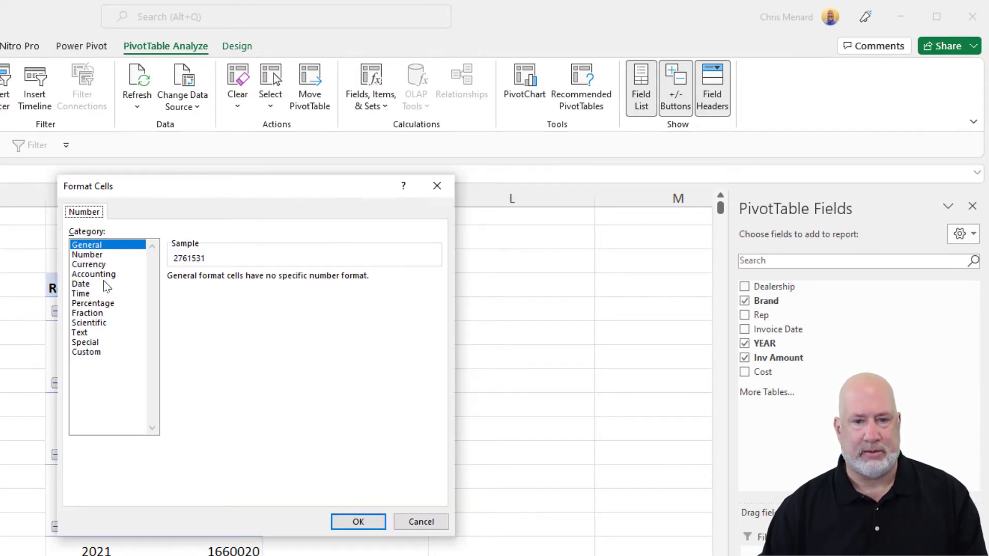
click(98, 255)
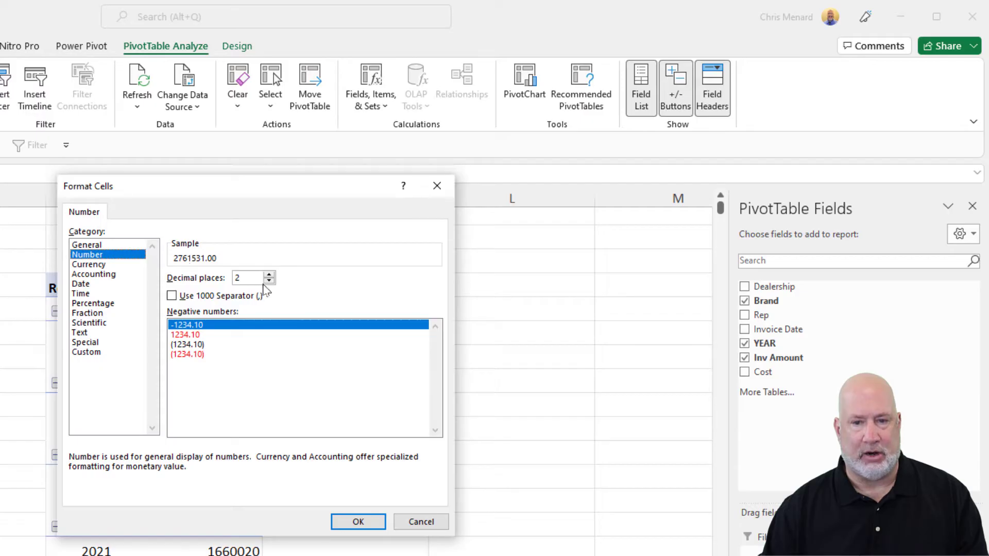
click(269, 281)
click(269, 281)
click(195, 297)
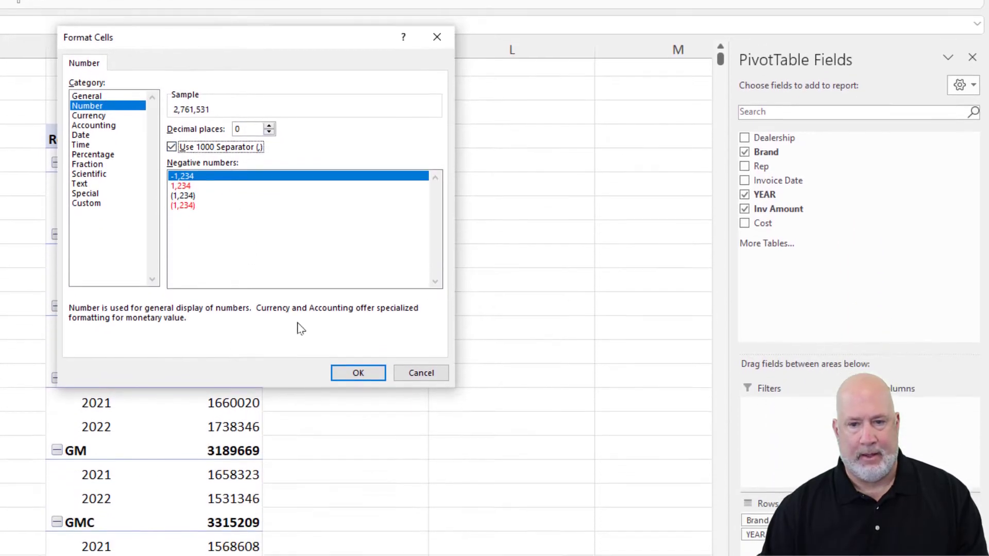
click(358, 480)
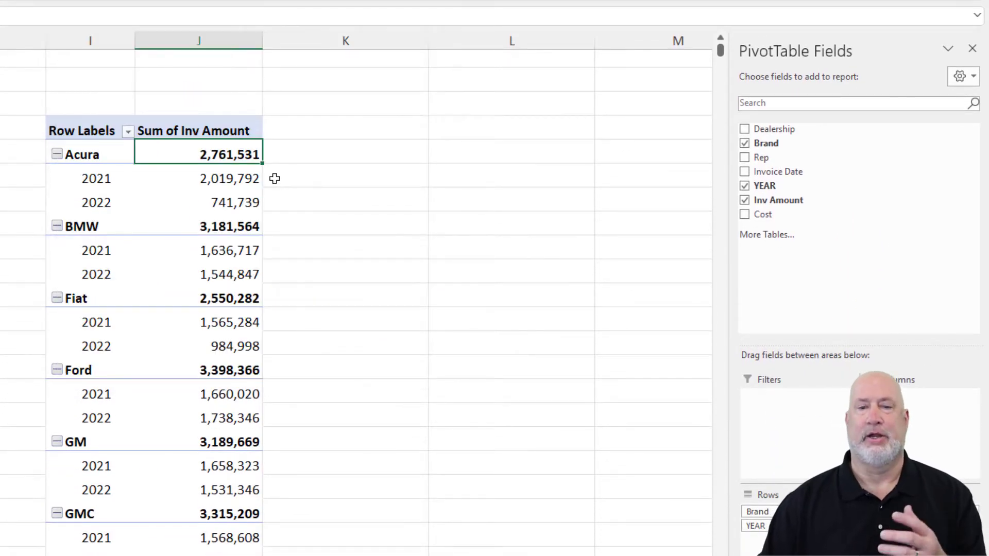
mouse_move(227, 154)
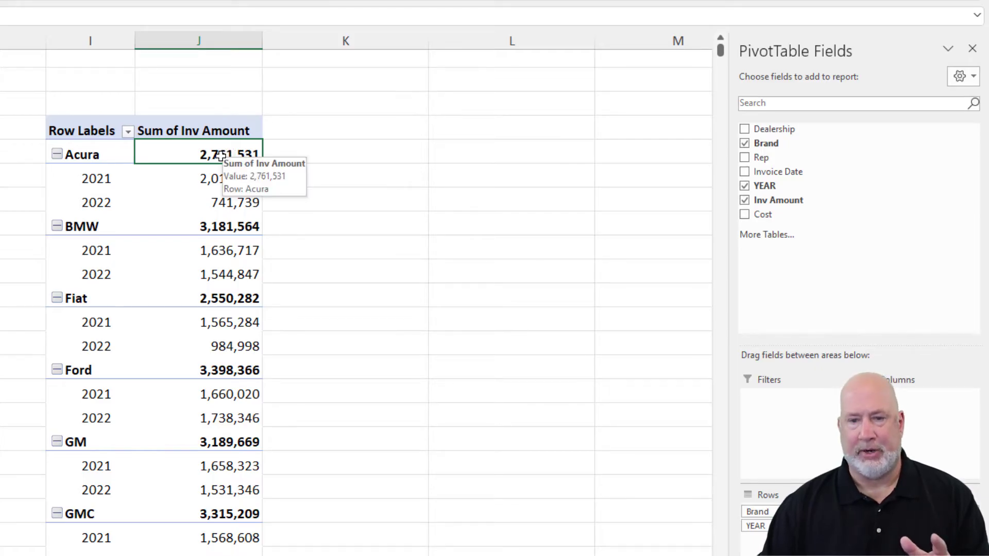
mouse_move(212, 200)
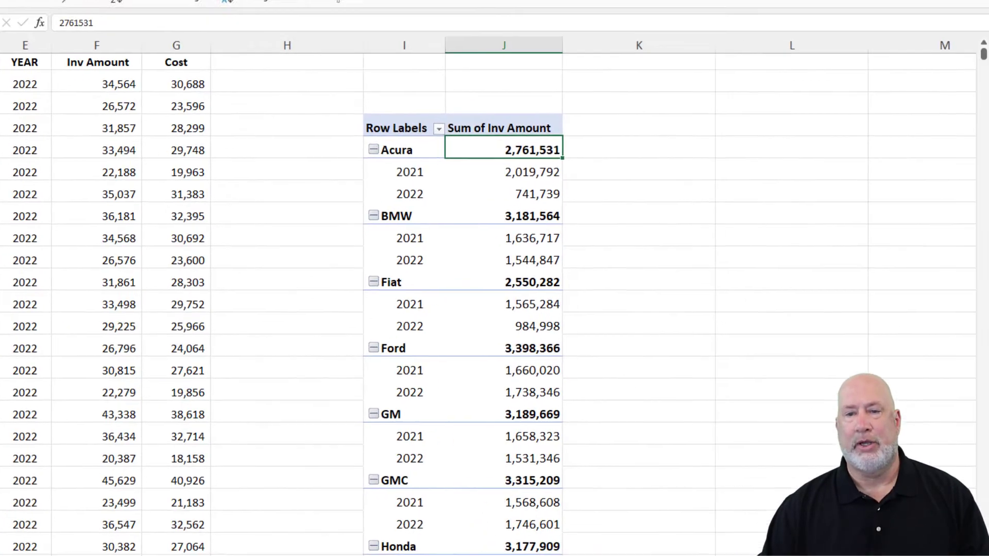
Step: Select the 2021 item under Acura and open the Fields, Items & Sets calculation list
click(660, 0)
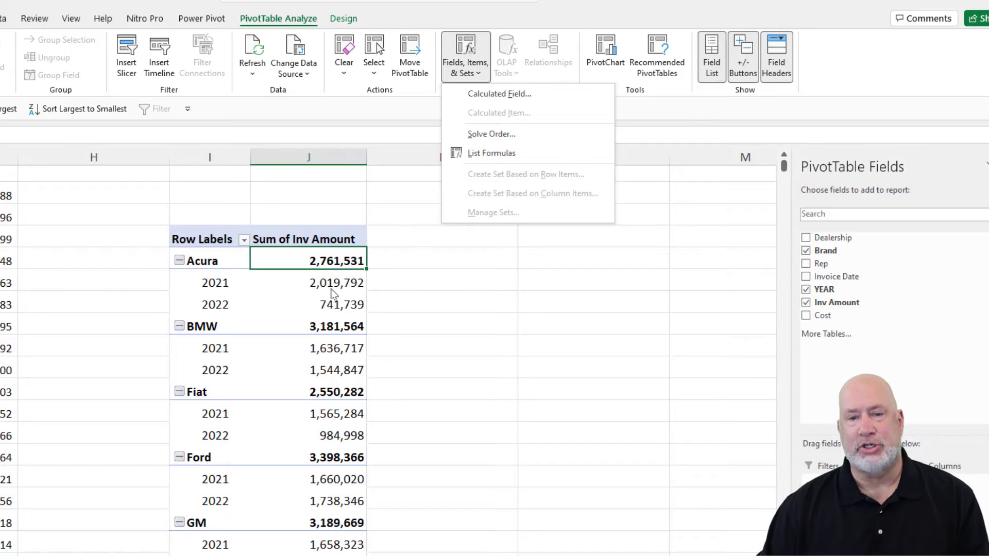
click(235, 291)
click(216, 283)
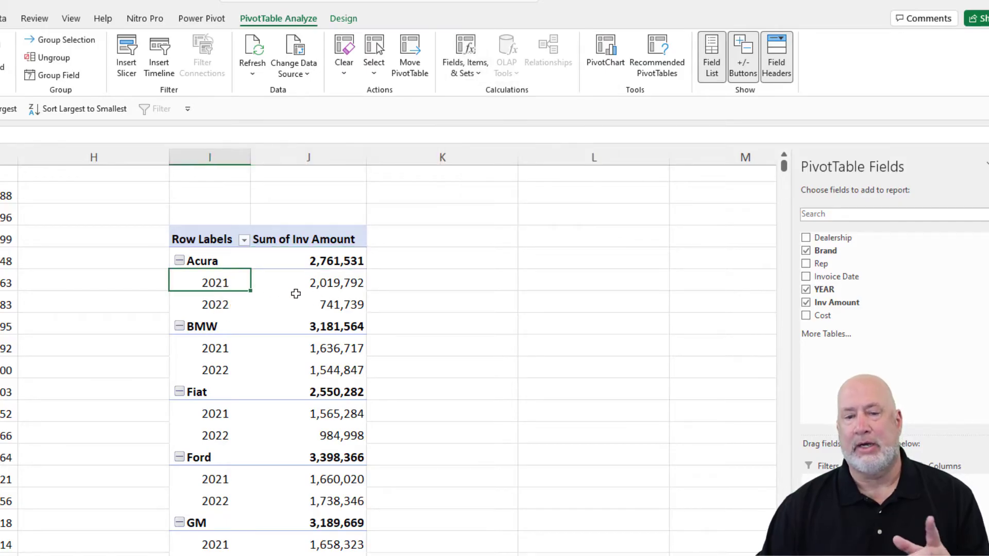
click(478, 76)
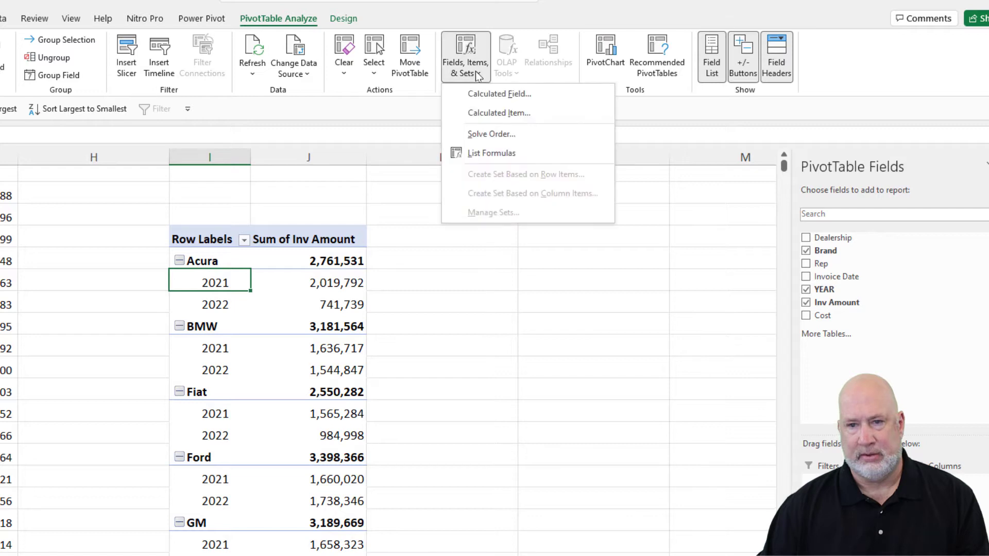
Step: Start a new YEAR calculated item and name it 'Per Diff'
click(518, 116)
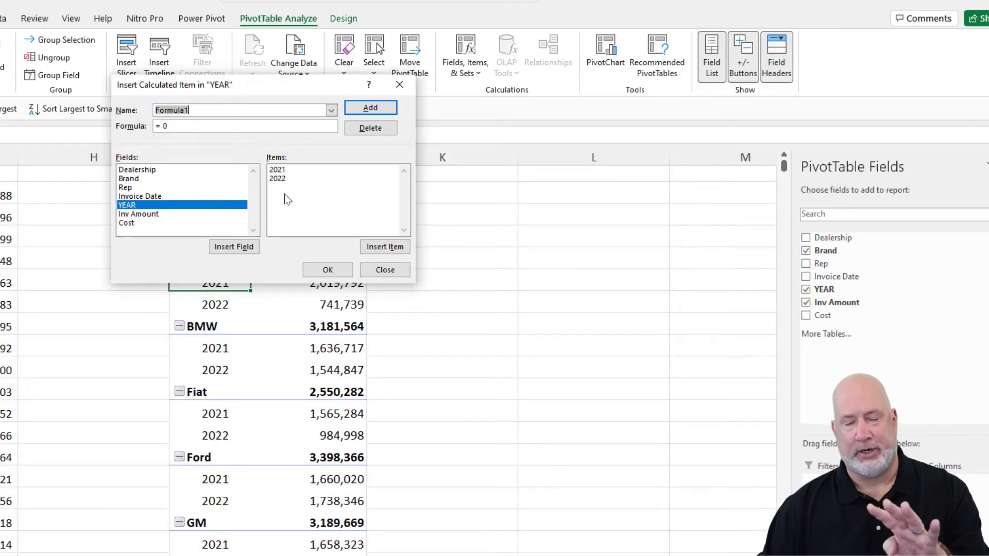
drag(291, 83, 274, 64)
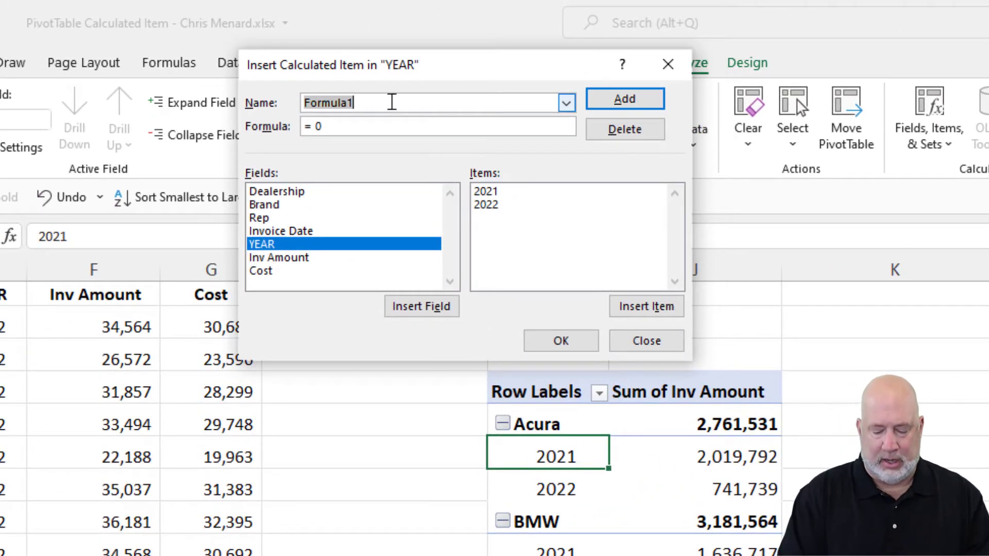
text(Per De)
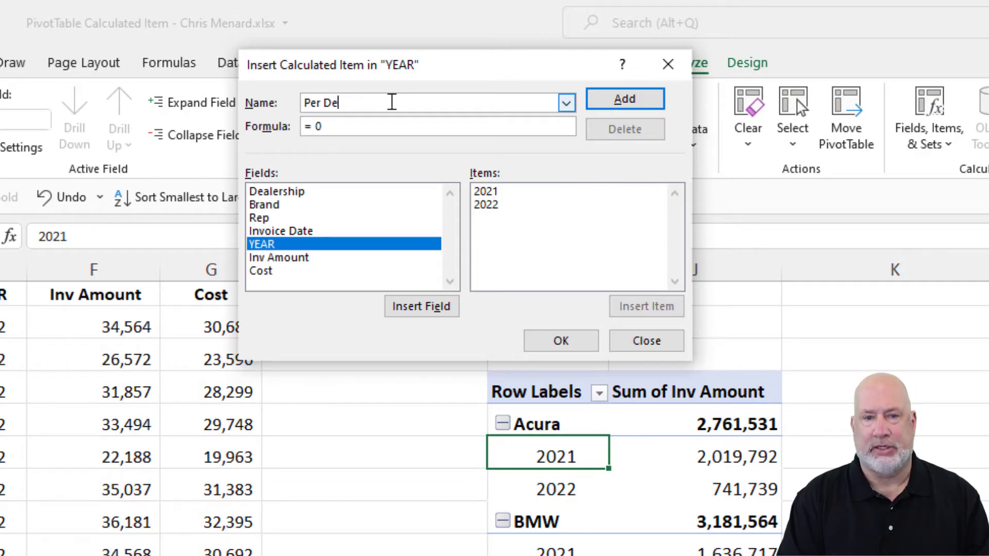
text(f)
key(BackSpace)
key(BackSpace)
text(iff)
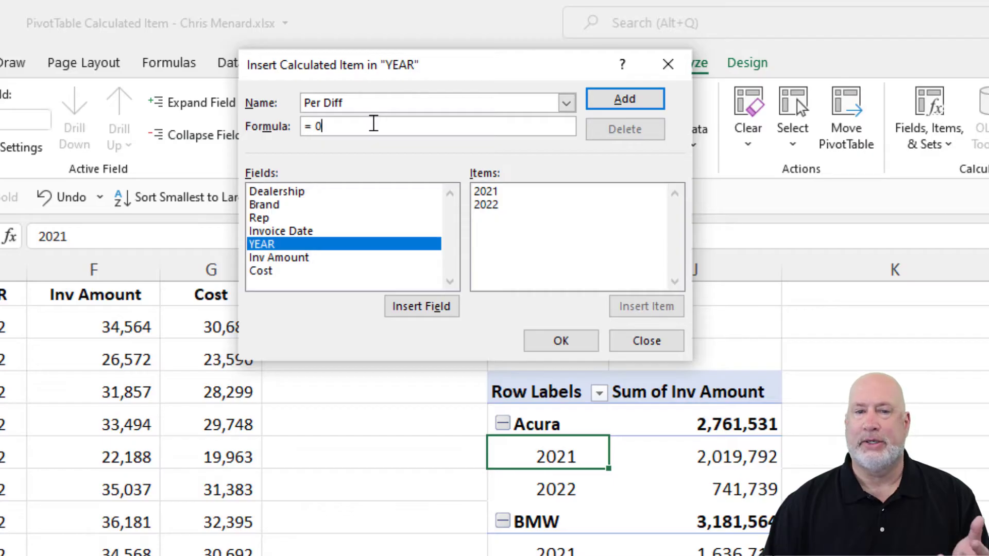
Step: Enter the formula =('2022'-'2021')/'2021', then add and apply the Per Diff item
click(373, 123)
key(BackSpace)
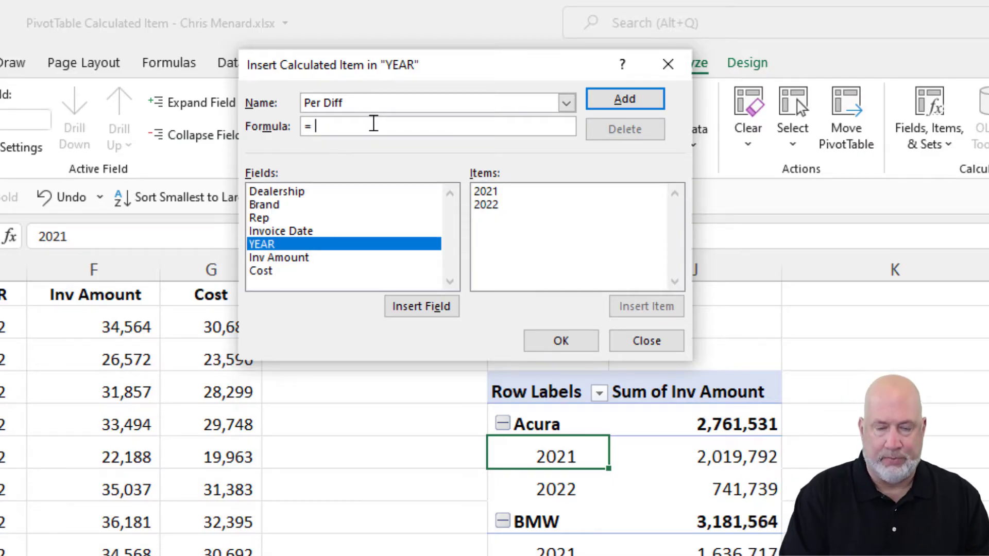
text(()
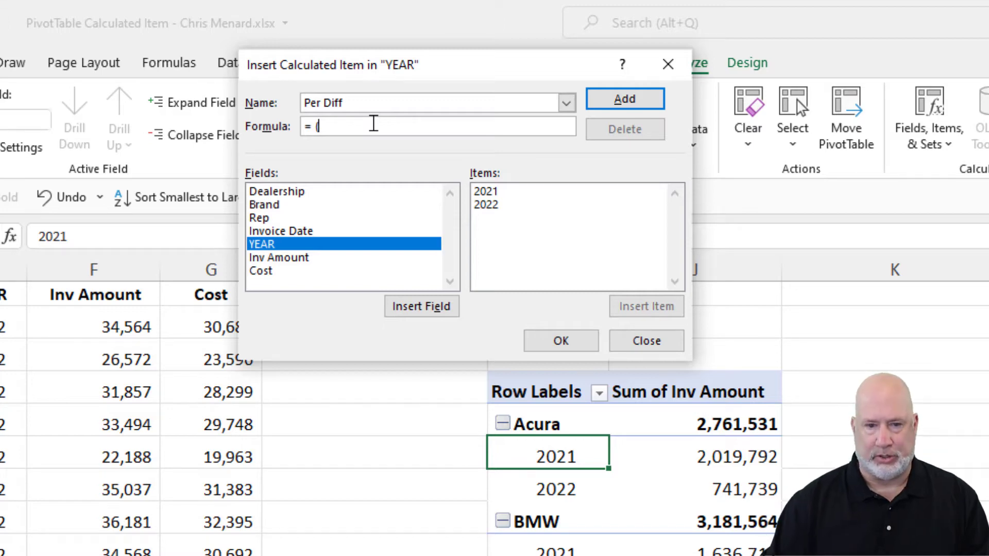
double_click(488, 206)
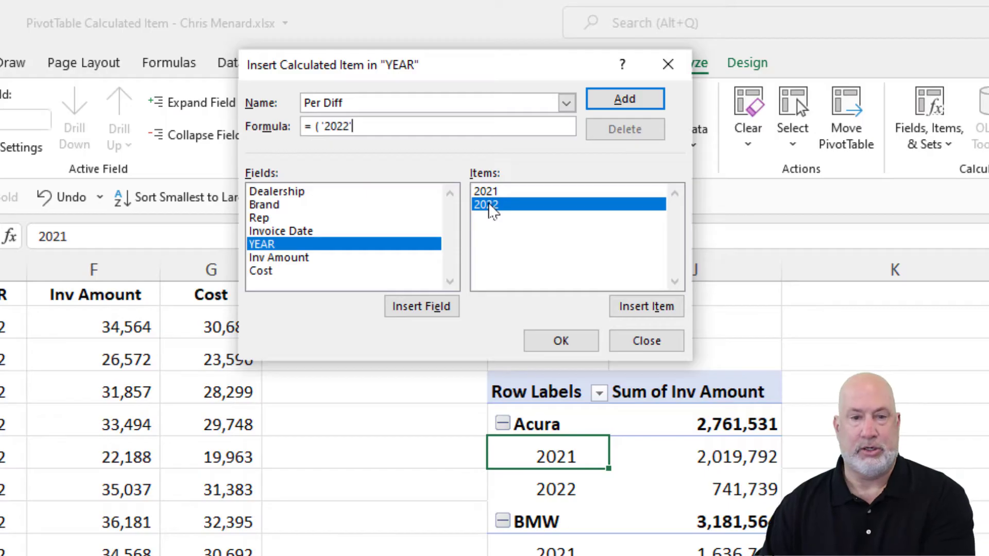
text(-)
double_click(492, 192)
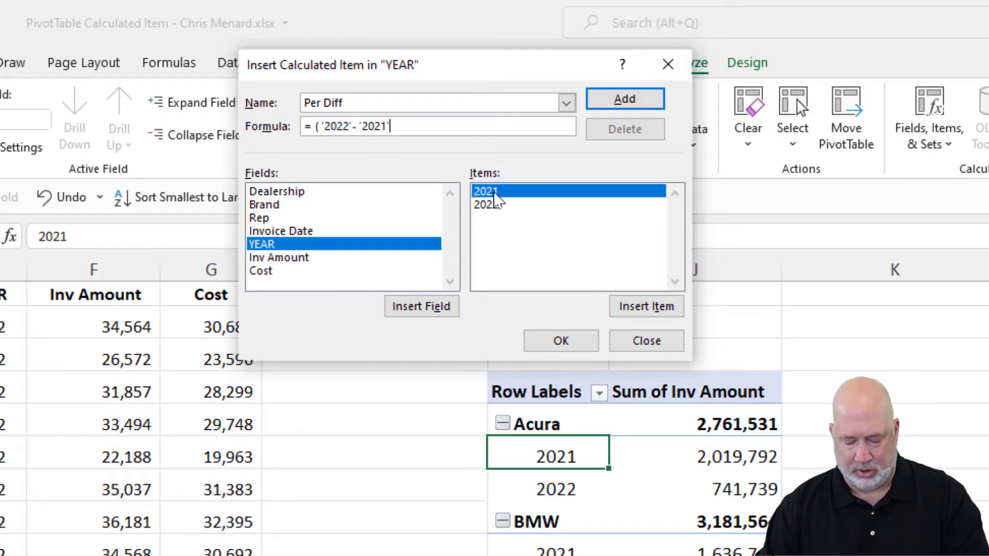
text())
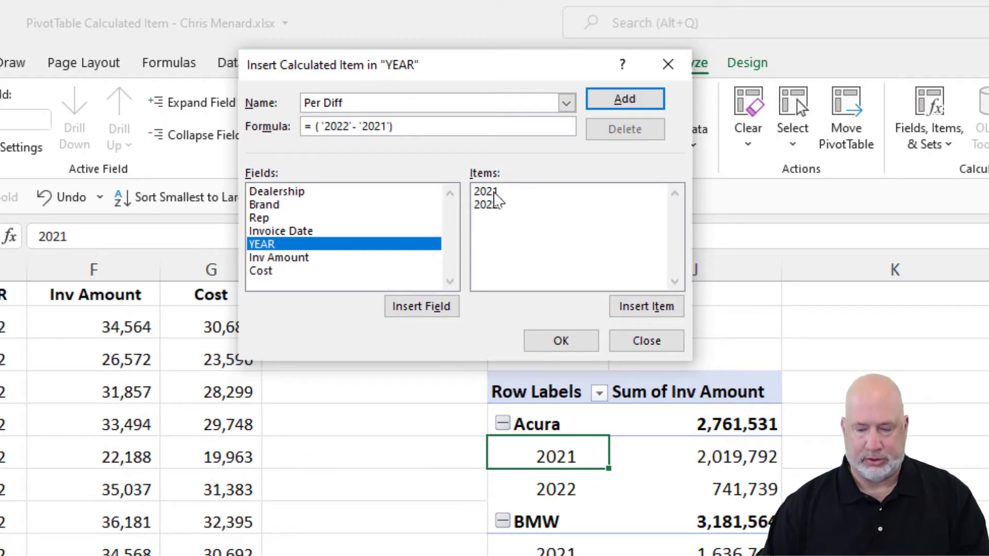
text(/)
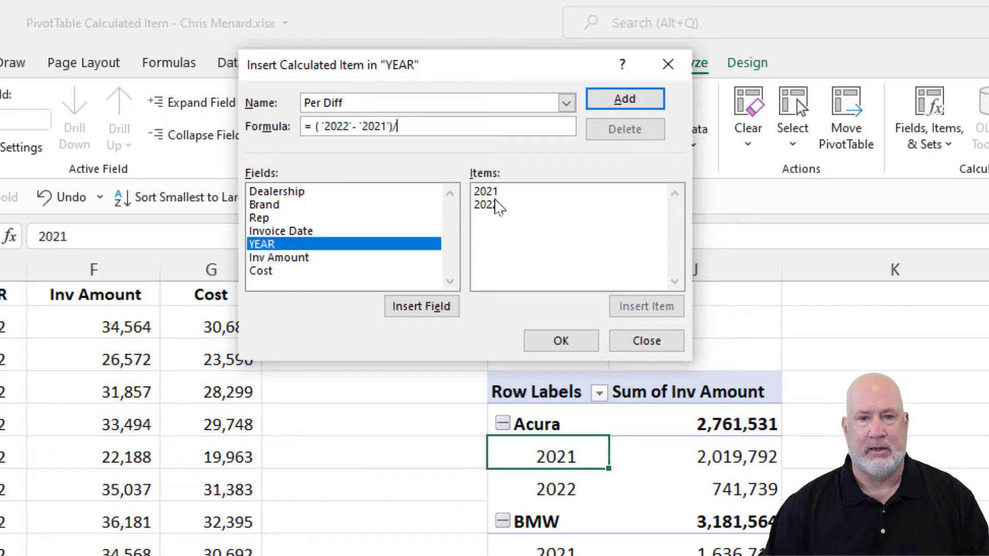
double_click(492, 193)
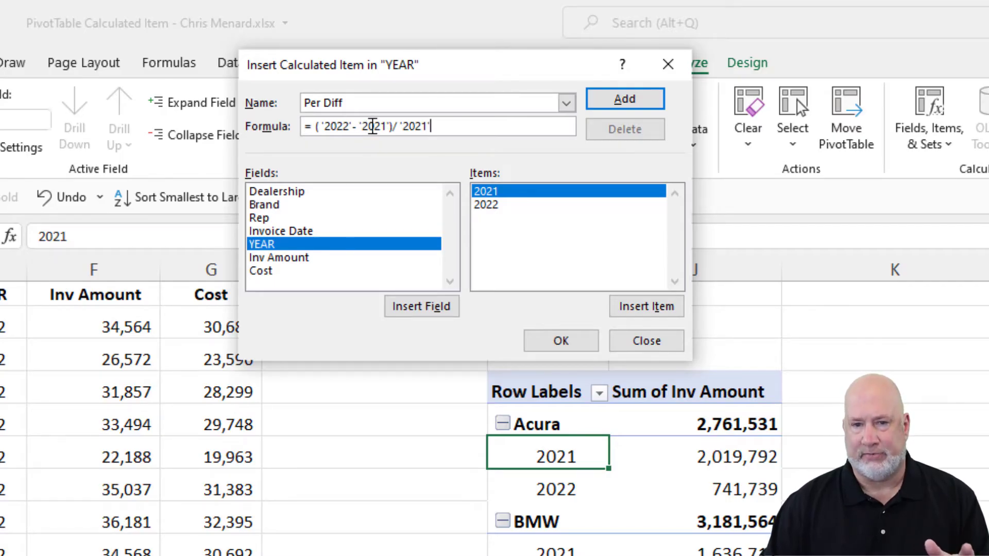
click(616, 103)
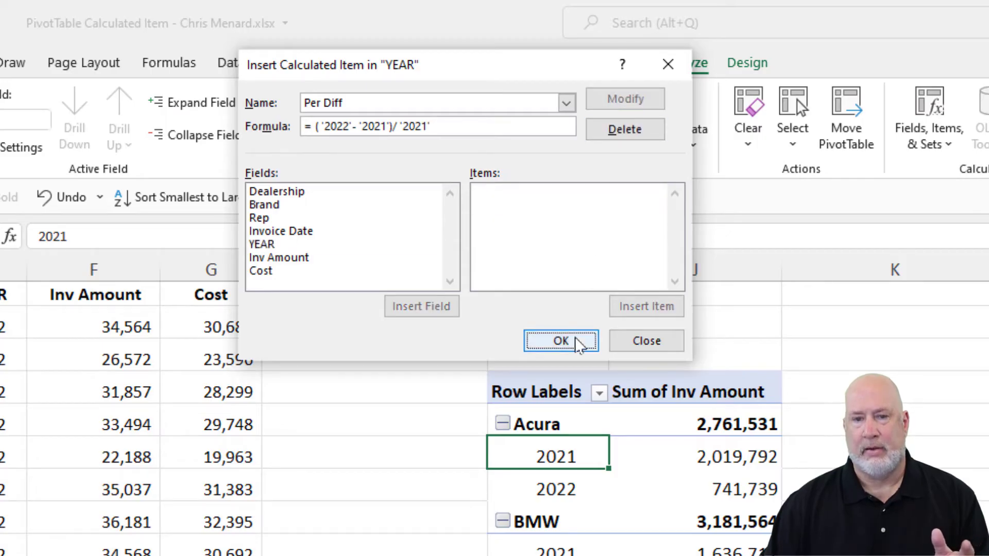
click(562, 342)
click(556, 523)
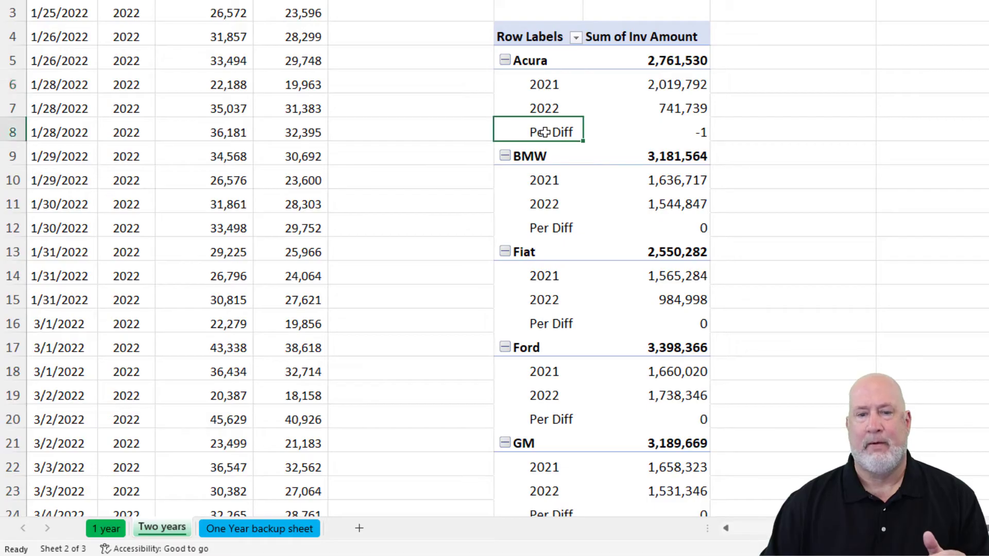
click(666, 131)
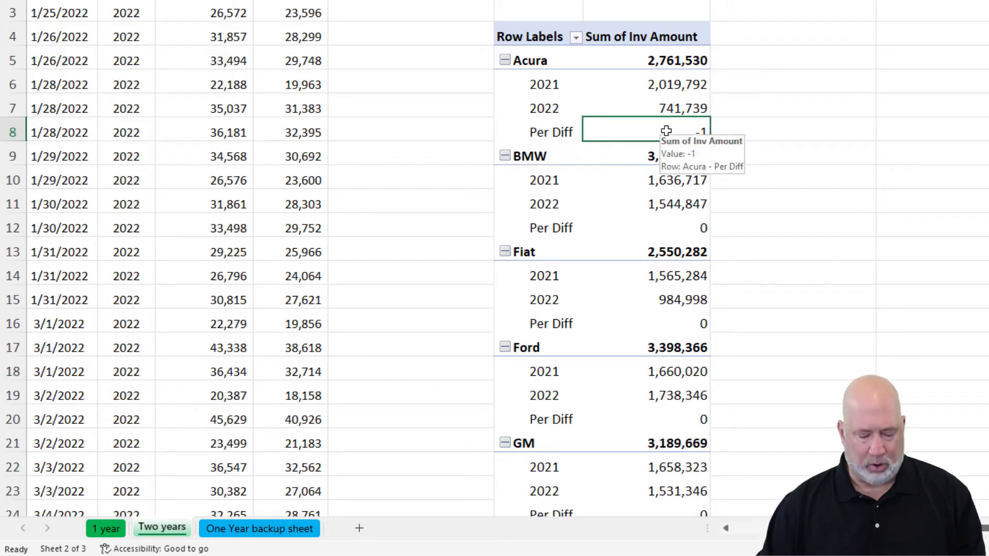
ctrl+click(686, 232)
ctrl+click(676, 324)
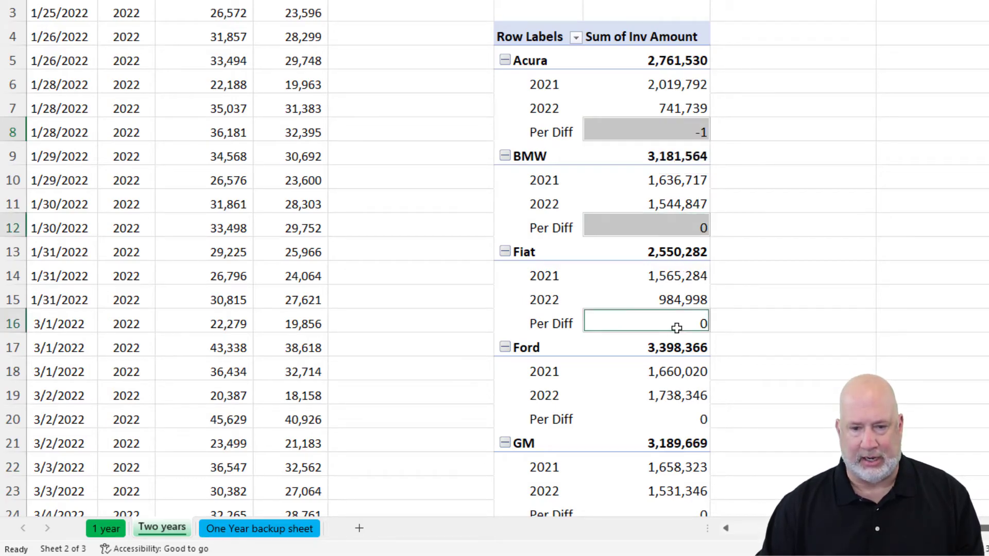
ctrl+click(678, 416)
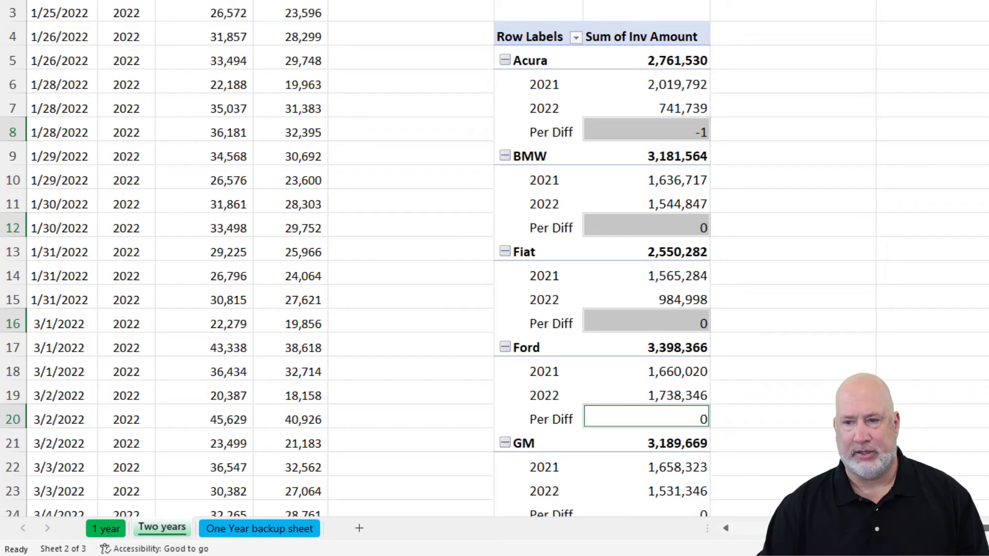
scroll(980, 136, down, 13)
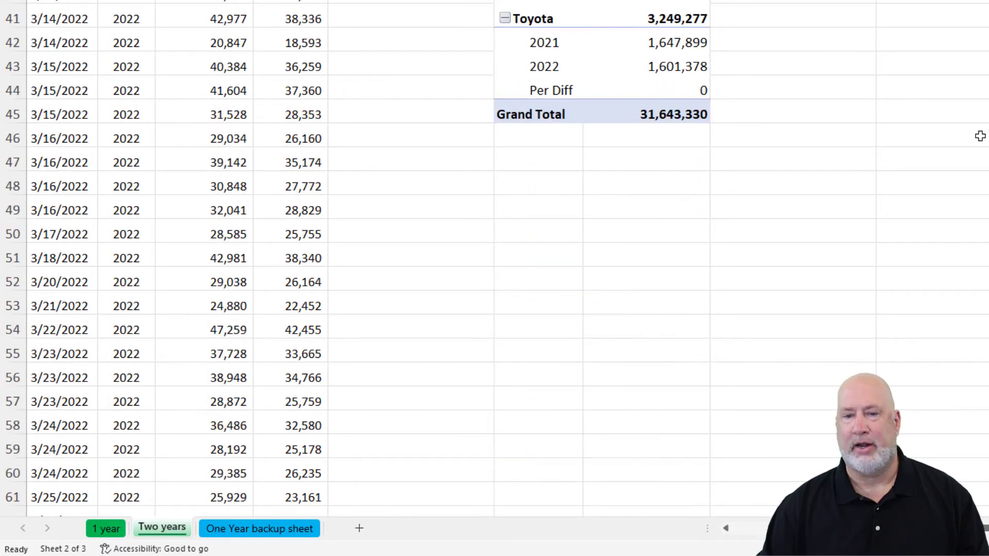
scroll(981, 136, up, 13)
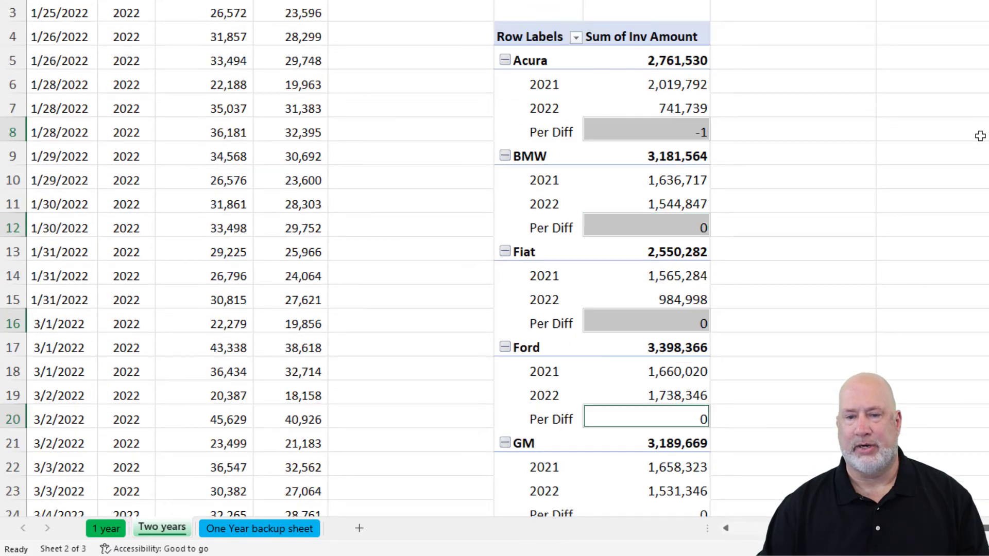
click(675, 129)
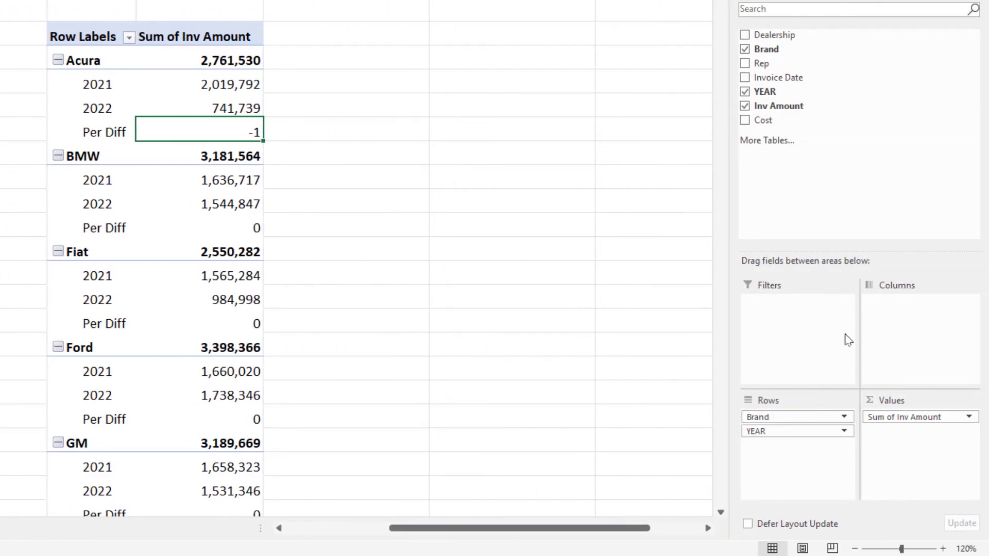
Step: With YEAR temporarily above Brand, format the ten Per Diff values as whole percentages, then restore YEAR below Brand
drag(781, 431, 783, 413)
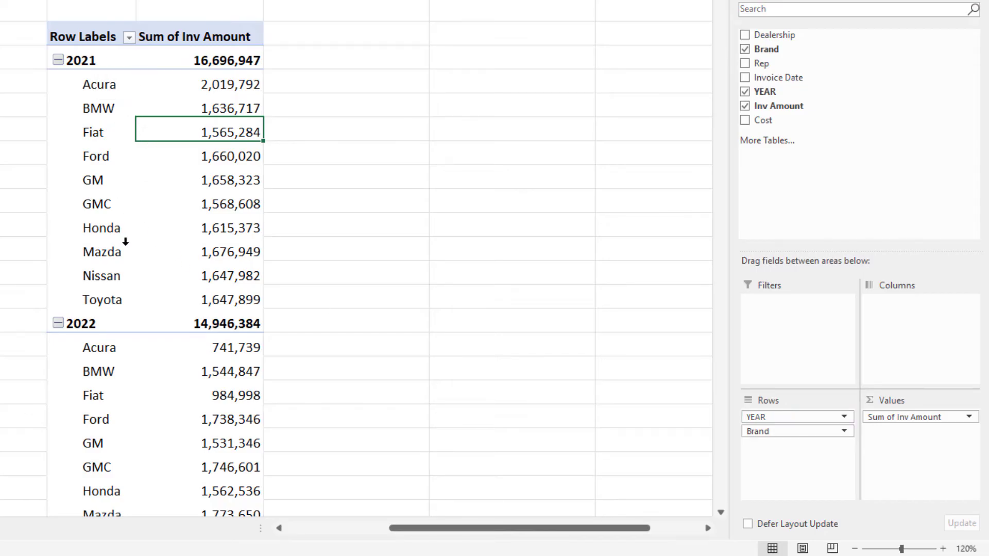
scroll(126, 241, down, 5)
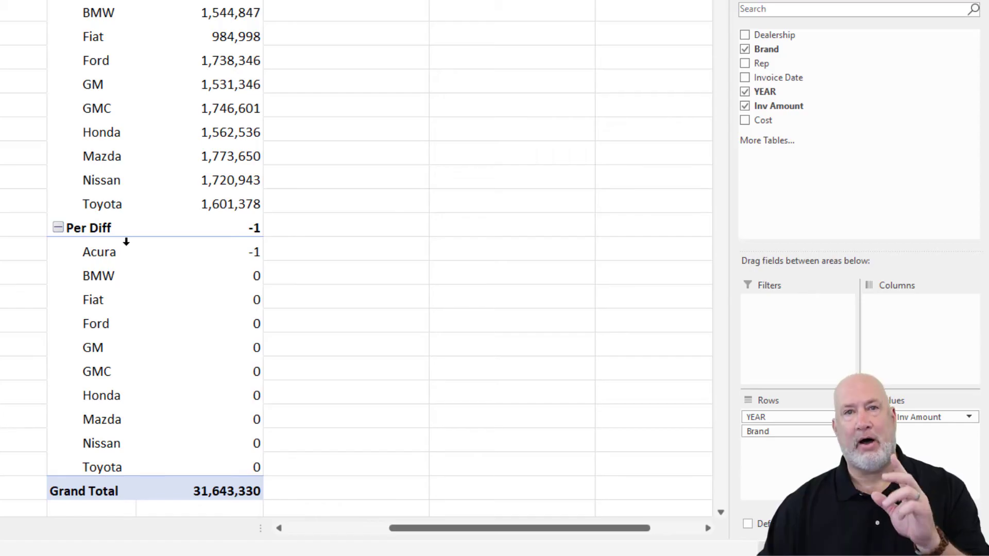
click(233, 258)
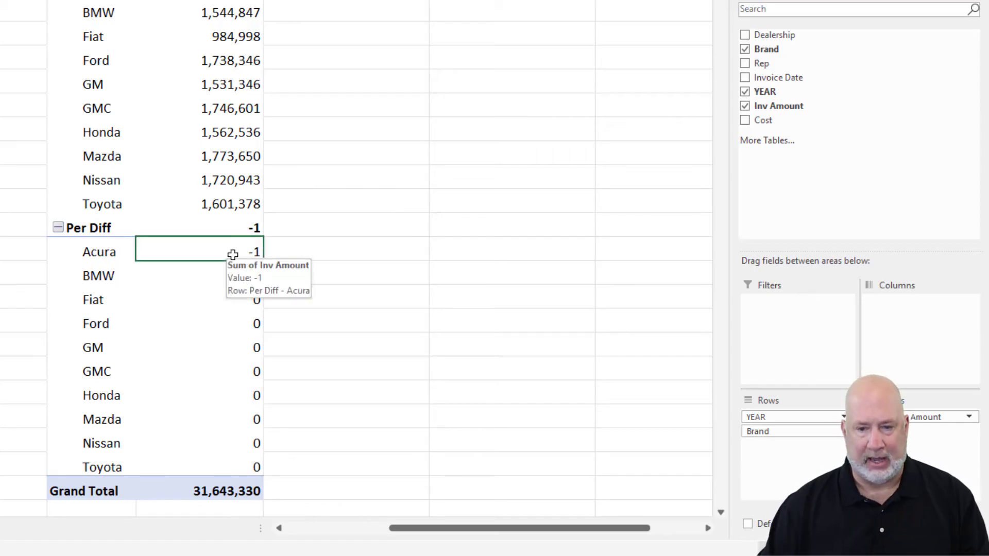
drag(233, 257, 225, 466)
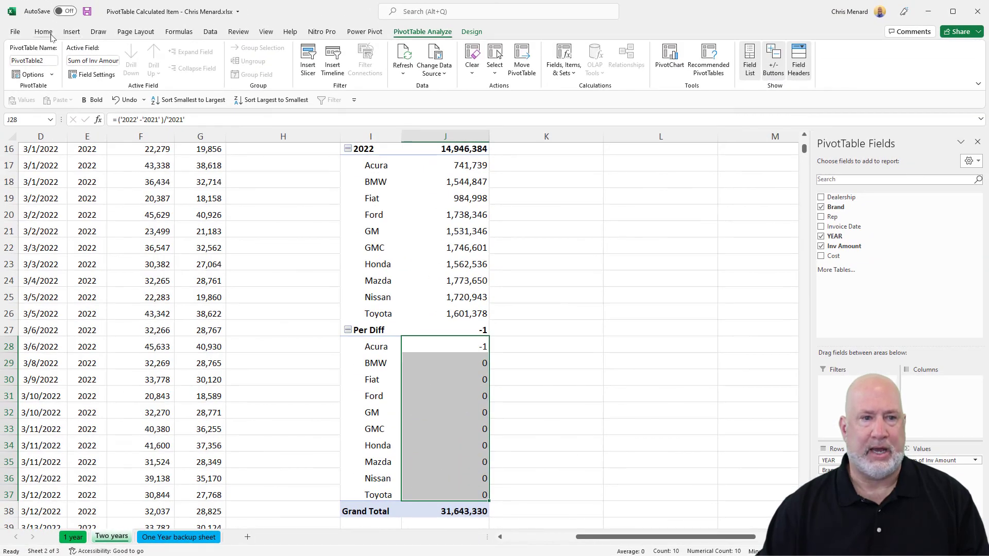
click(45, 31)
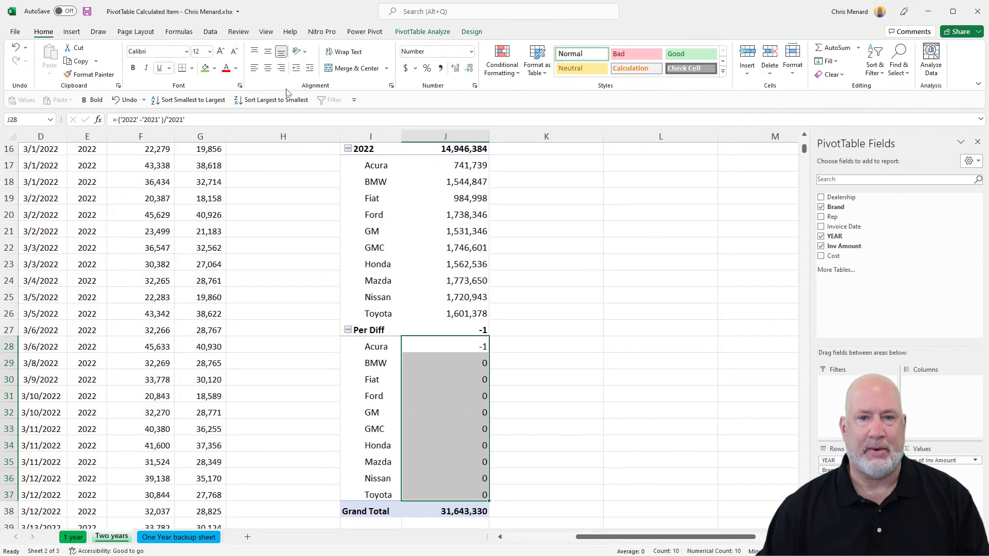
click(427, 68)
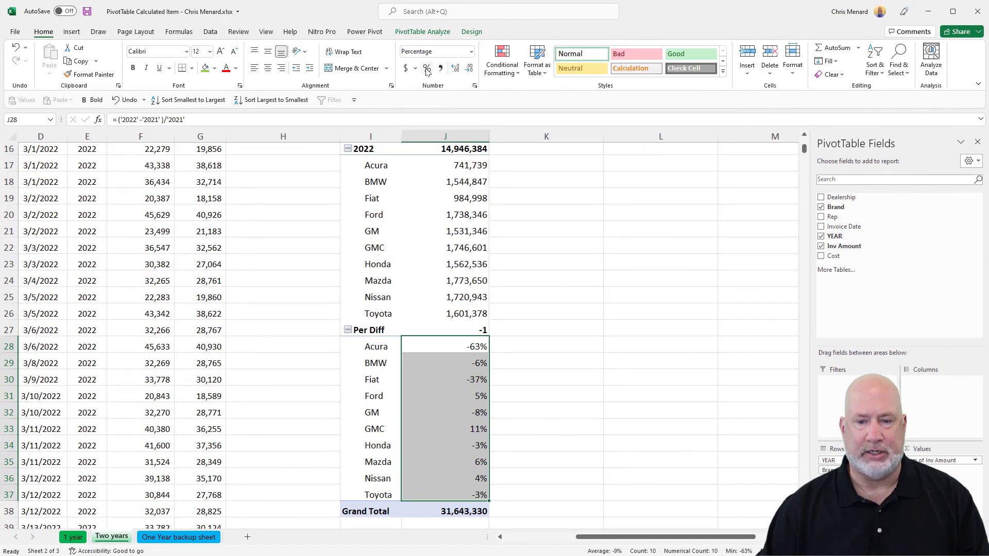
click(455, 68)
click(456, 68)
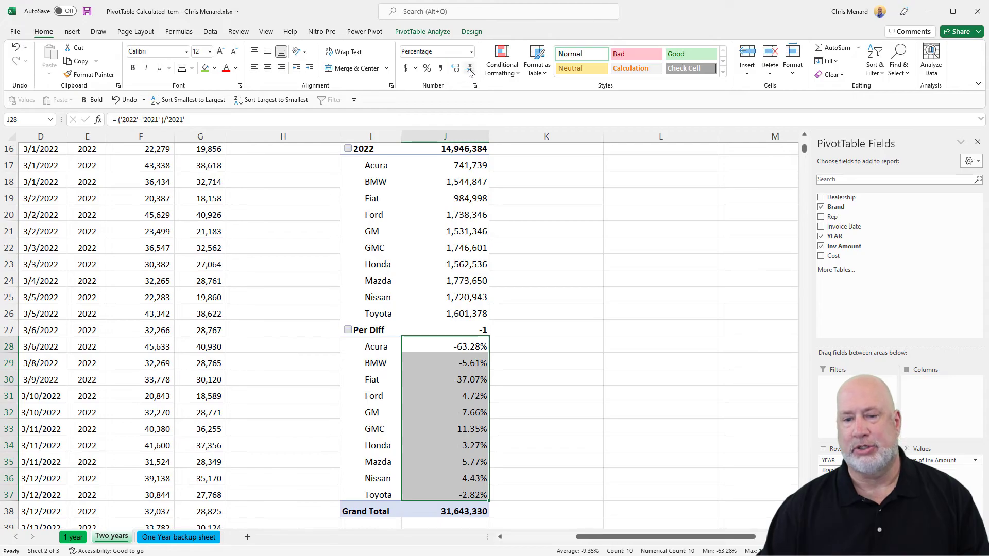
click(470, 71)
click(469, 71)
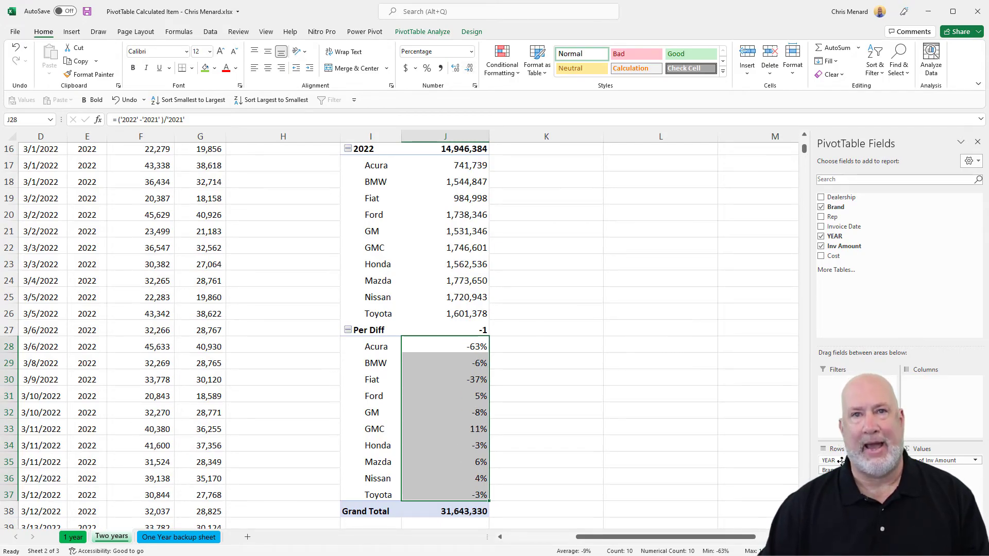
drag(847, 480, 846, 477)
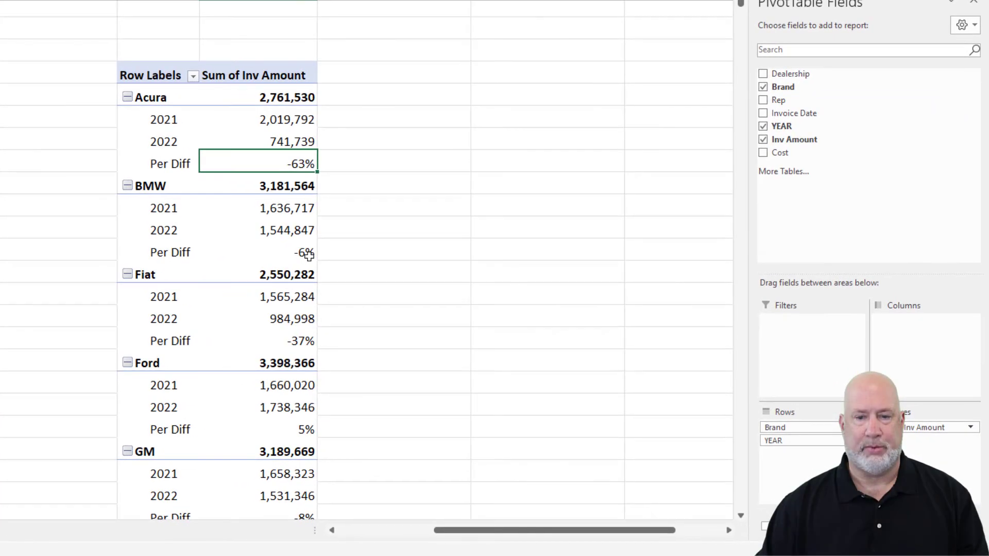
click(308, 255)
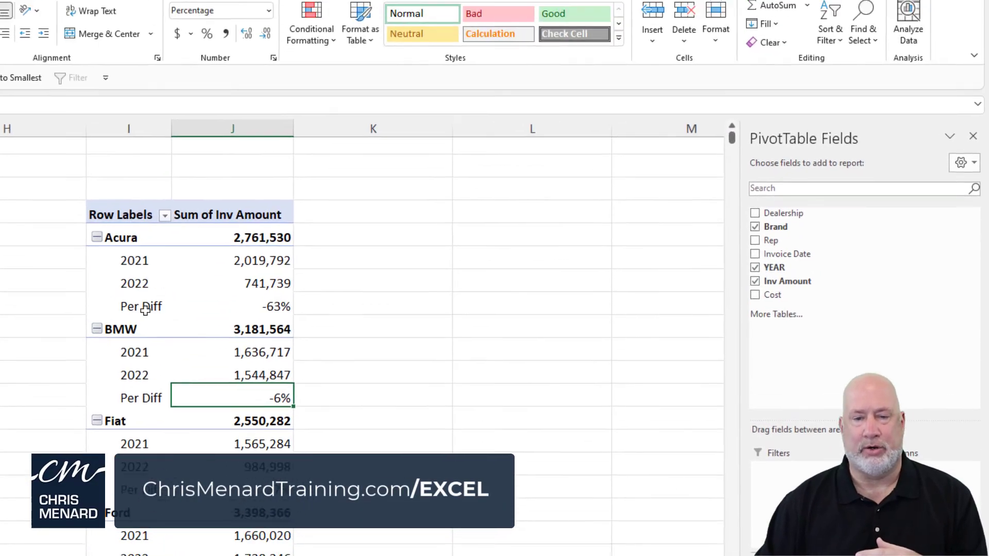
Step: Select Acura's 2022 row and open the Fields, Items & Sets list under PivotTable Analyze
click(170, 142)
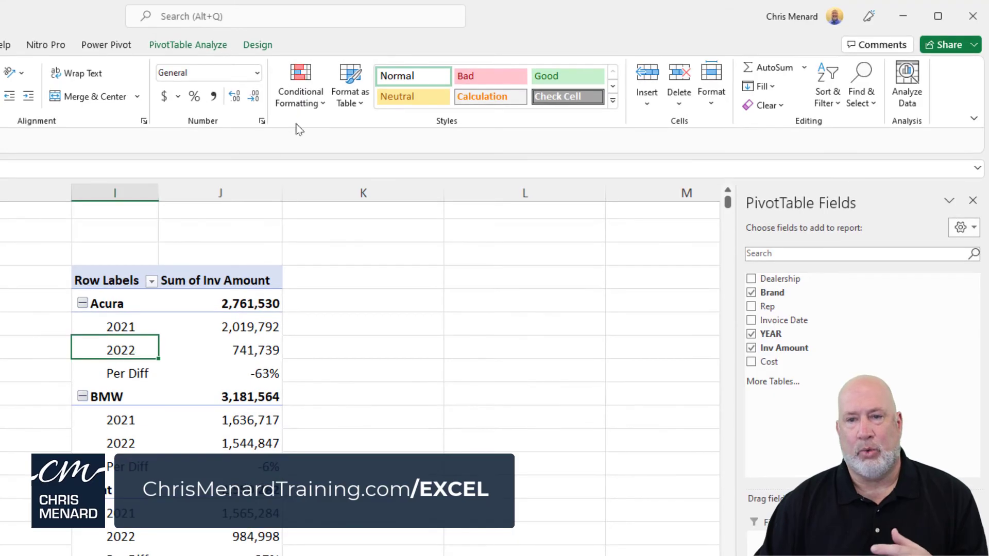
click(188, 45)
click(388, 98)
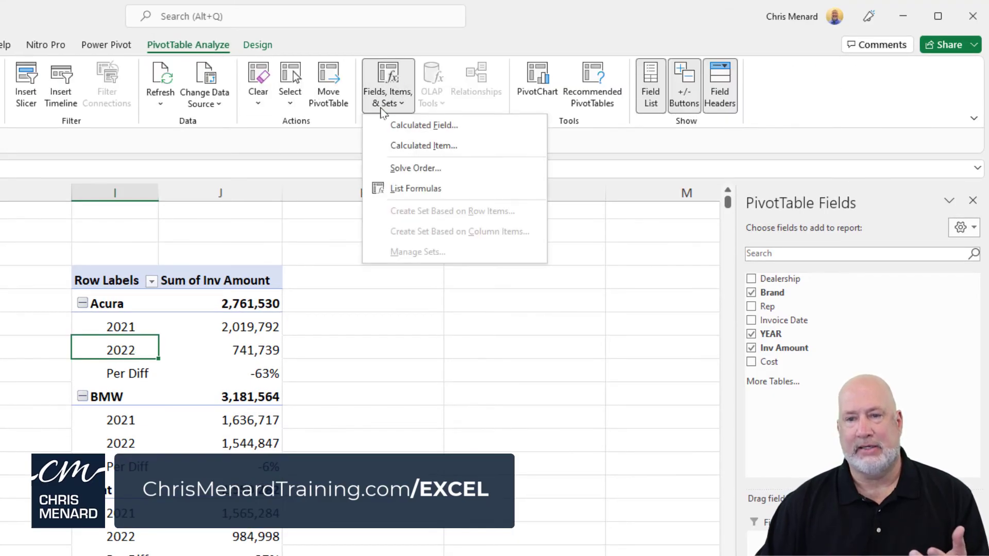